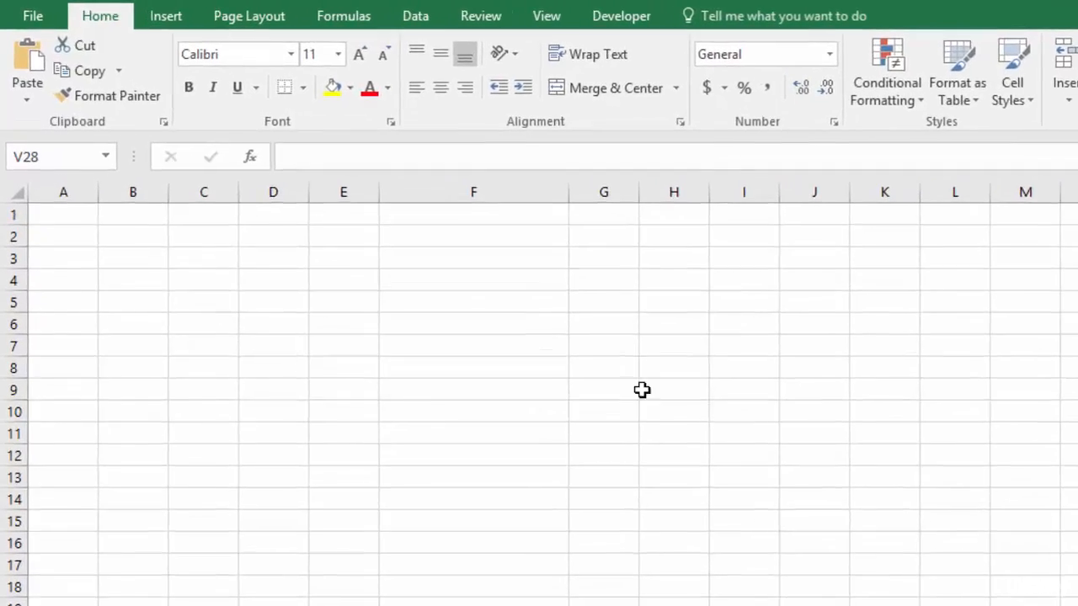
click(56, 215)
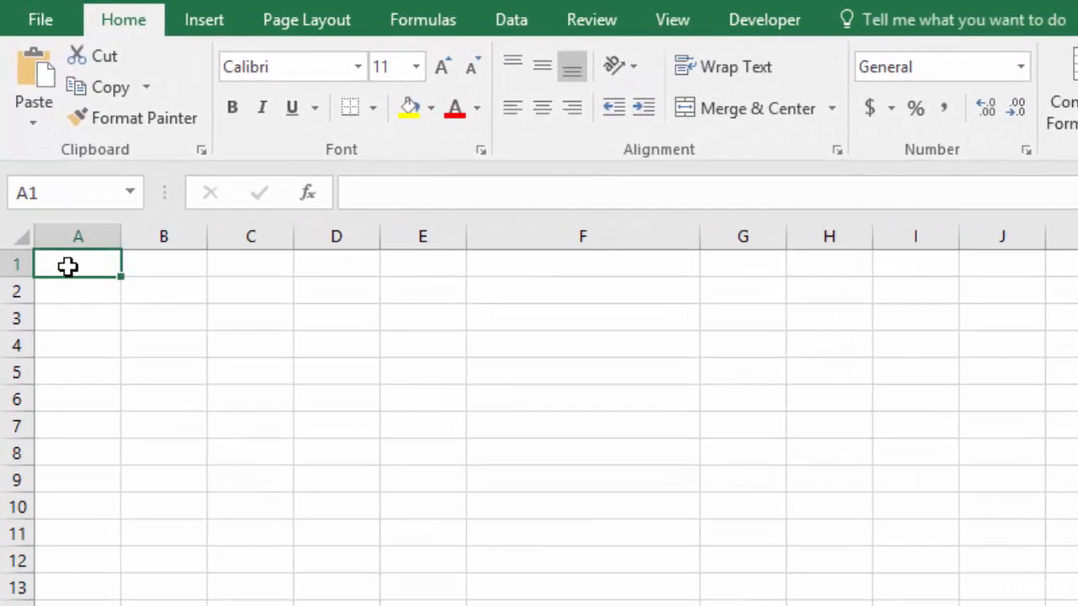
drag(67, 266, 275, 269)
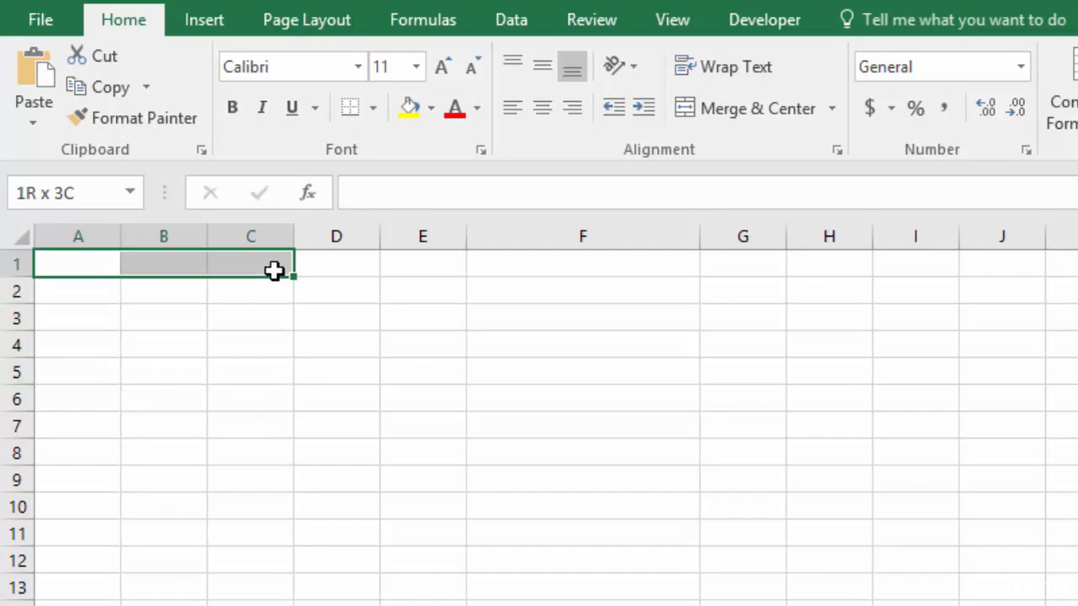
key(Right)
key(Right)
key(Right)
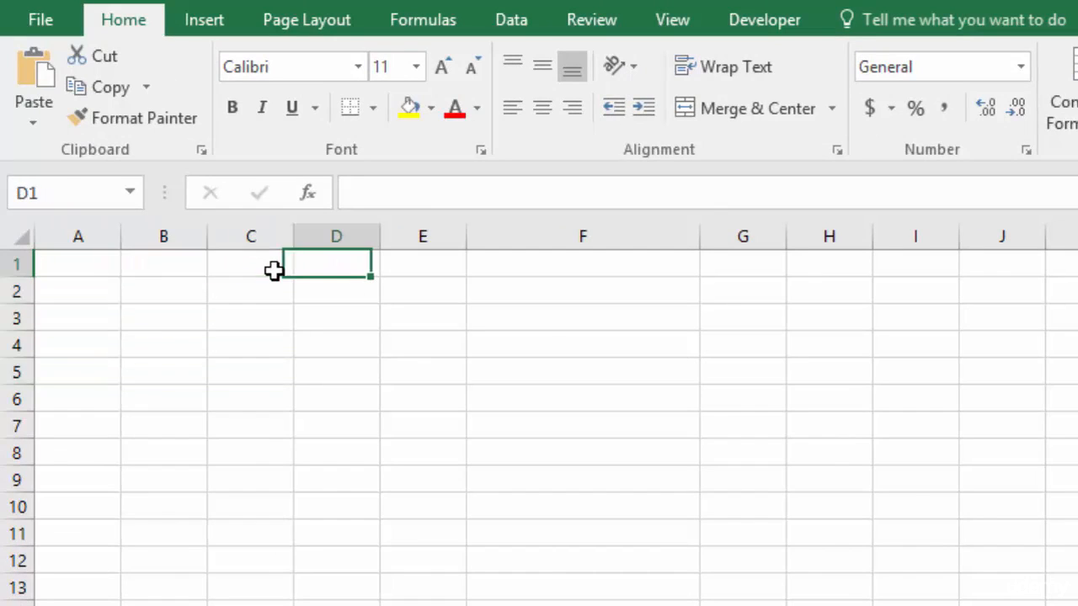
Enter 2 in cell A1 and 4 in A2, and total them in A3 with =SUM(A1:A2)
key(Left)
key(Left)
key(Left)
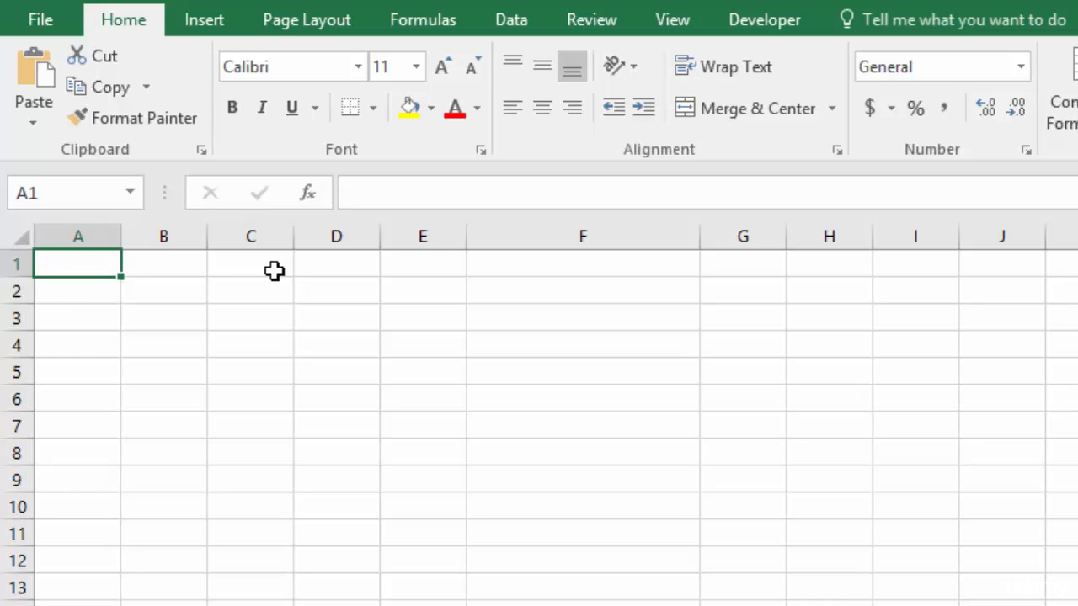
text(2)
key(Return)
text(4)
key(Return)
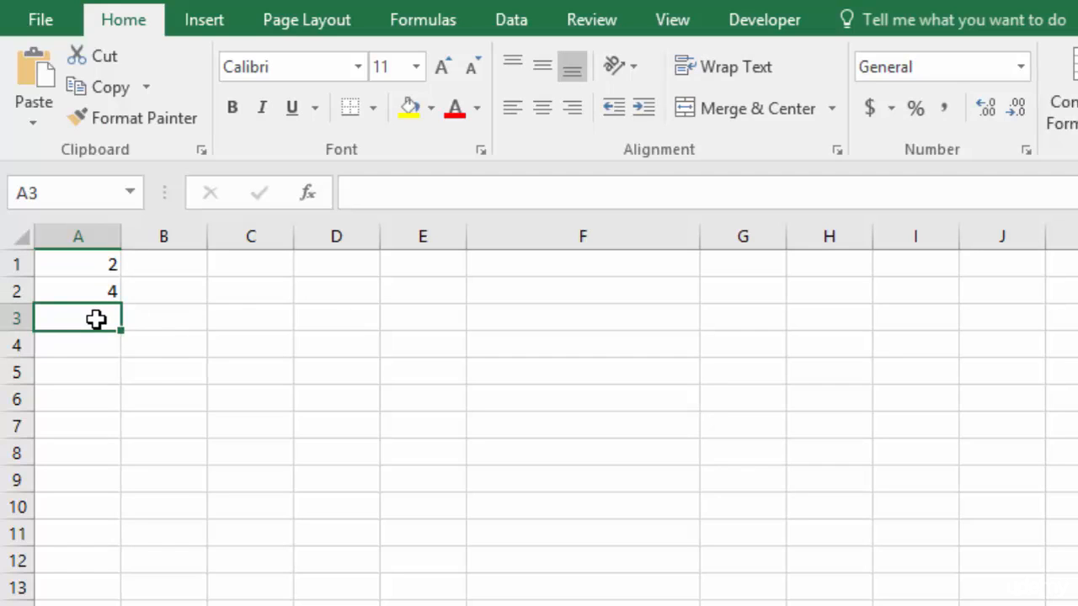
text(=)
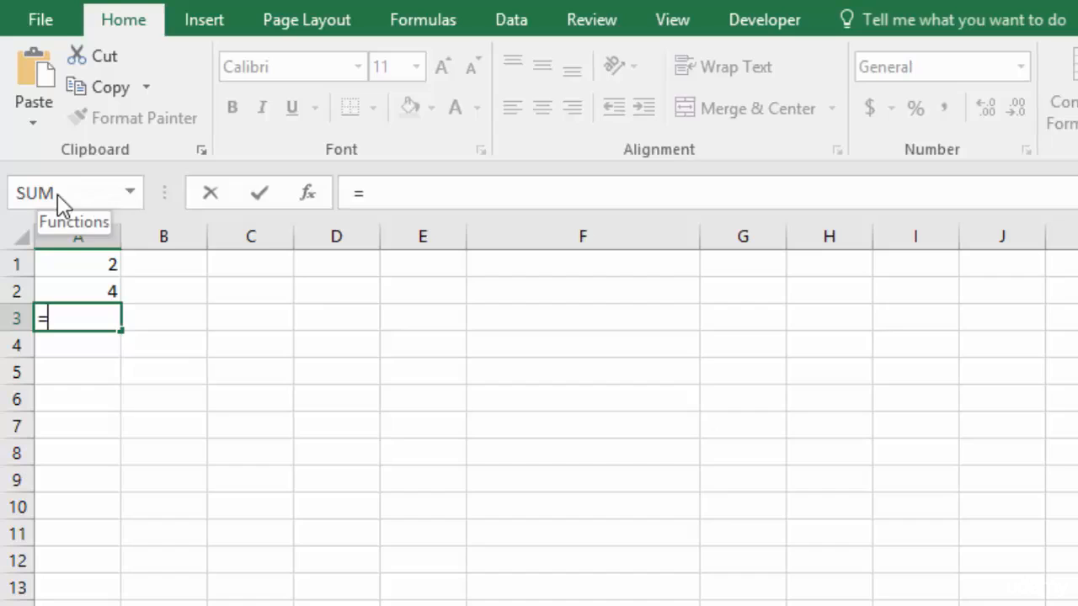
text(SUM(A1:A2))
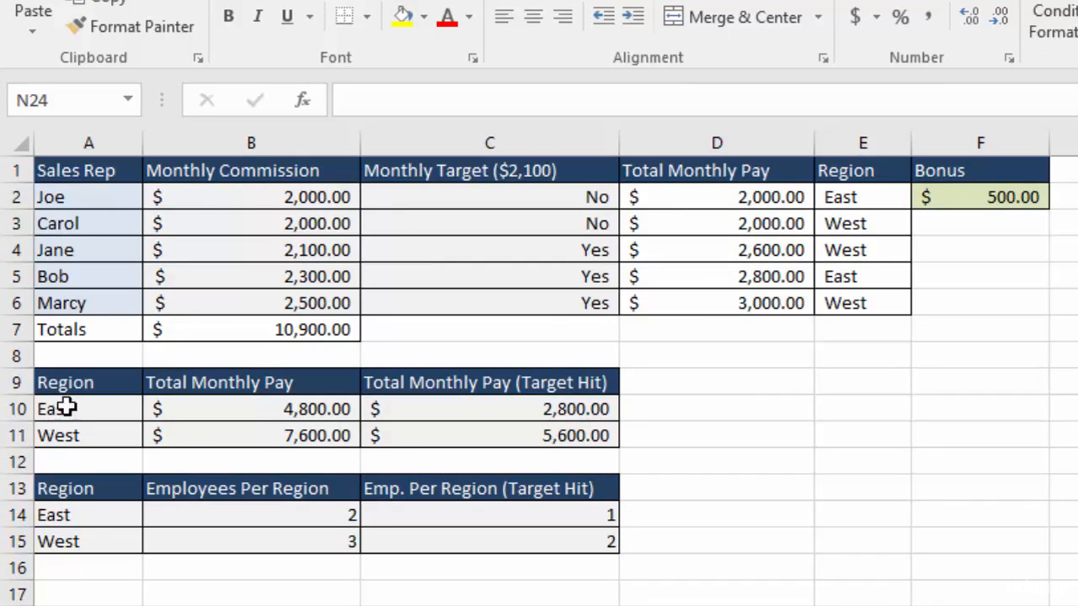
Examine the sales rep list and the formulas behind the commission total, target check, monthly pay and both region summary tables
drag(79, 197, 76, 297)
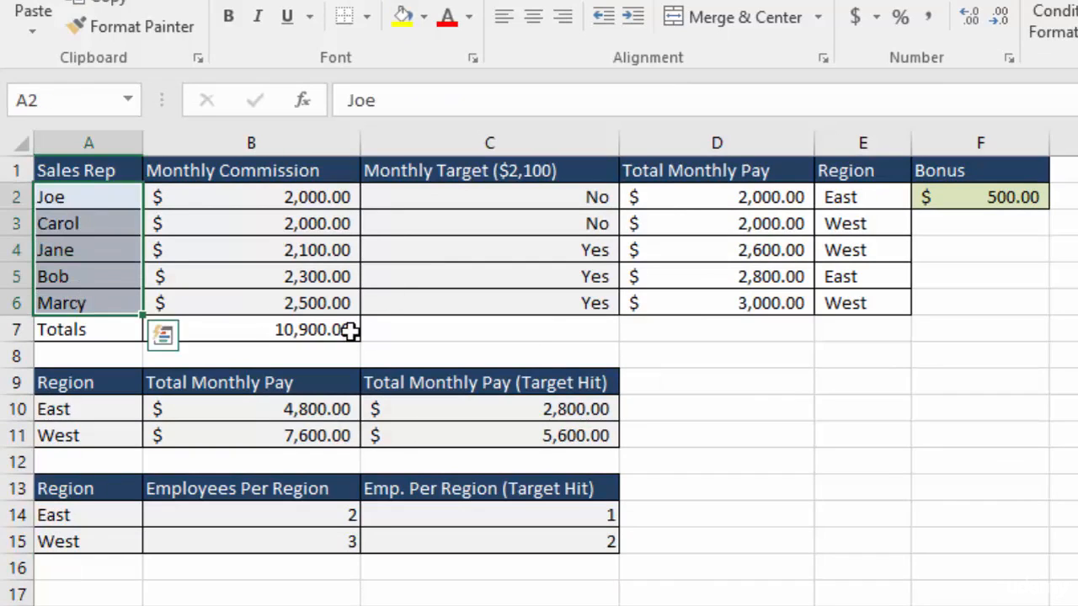
click(262, 329)
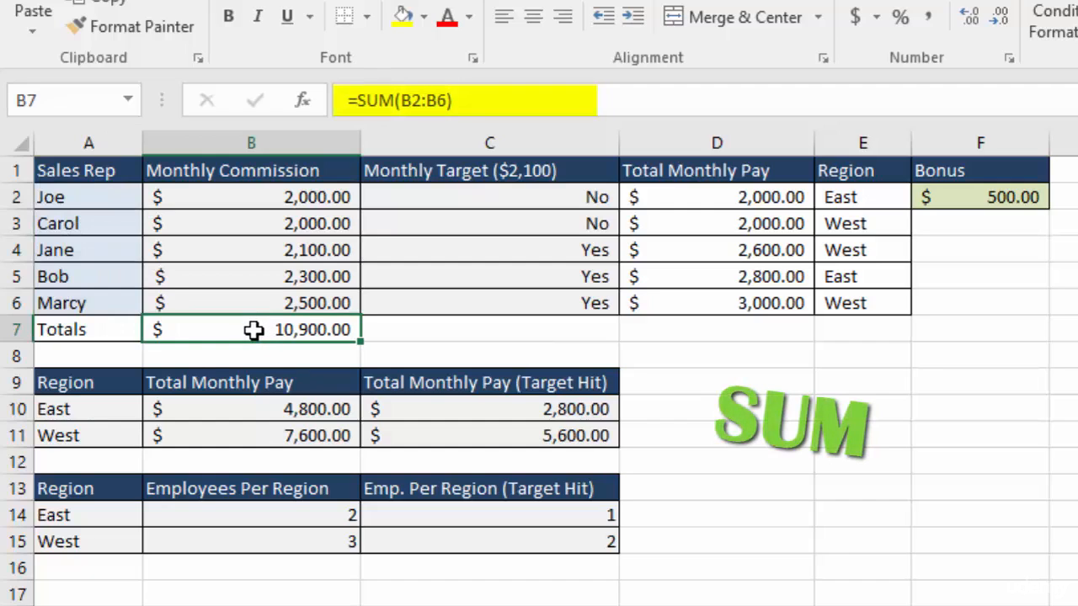
click(490, 304)
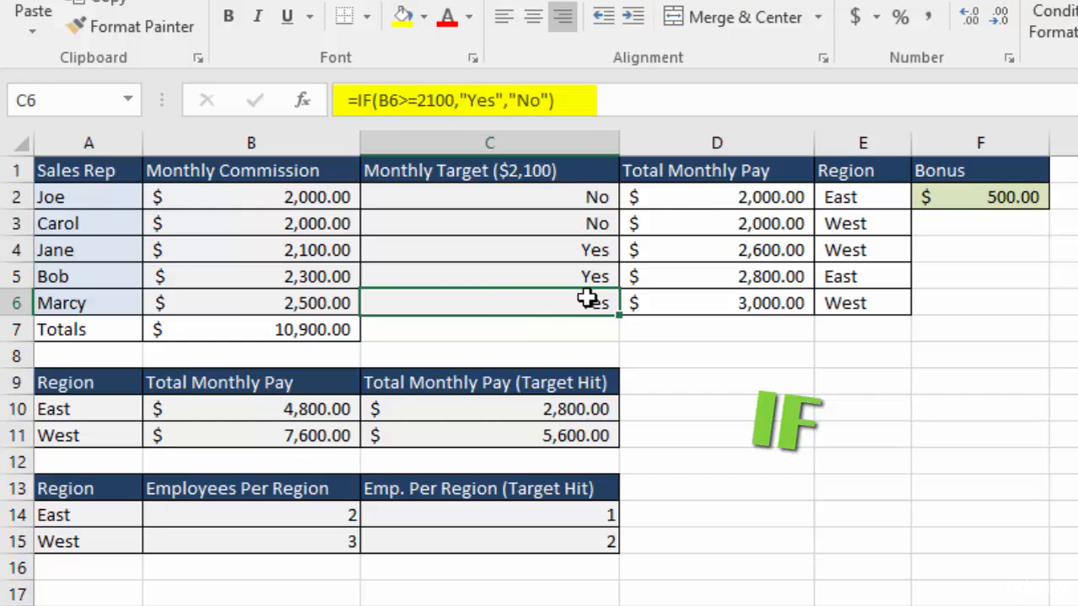
click(728, 307)
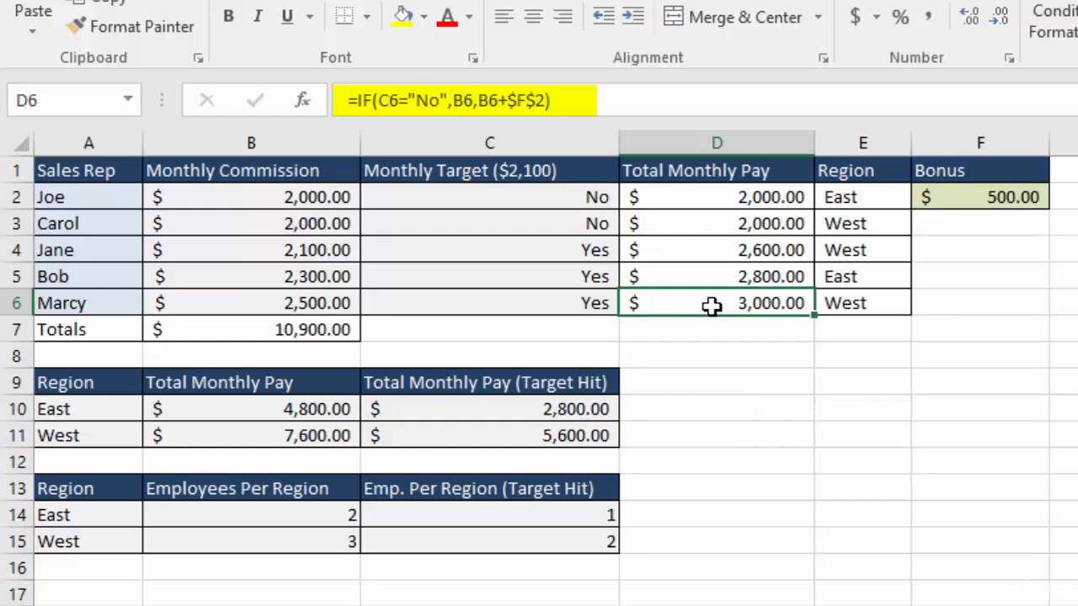
click(233, 411)
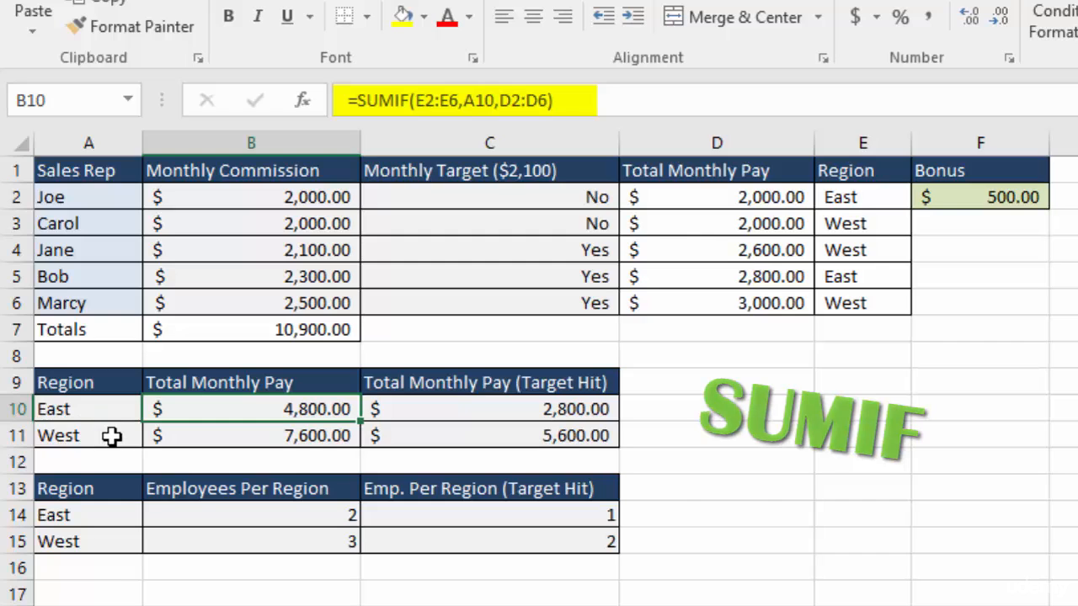
click(492, 410)
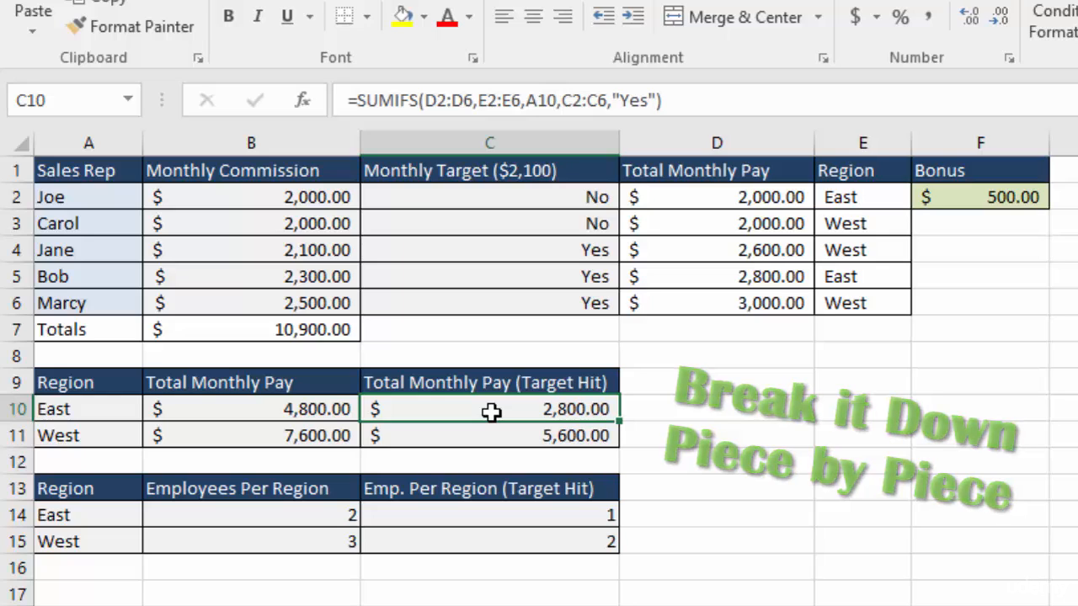
click(242, 517)
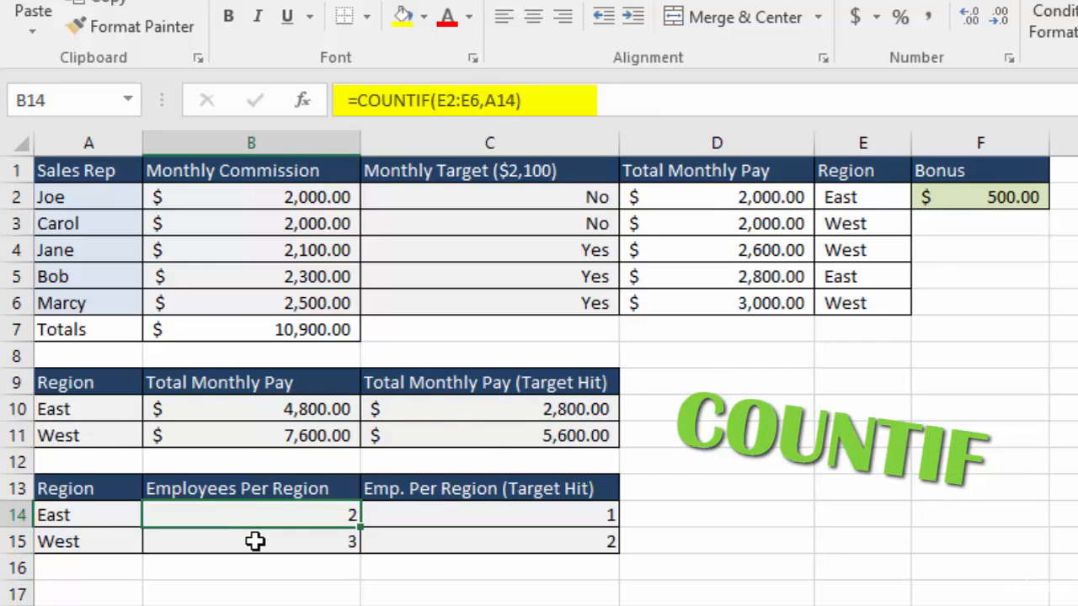
click(476, 518)
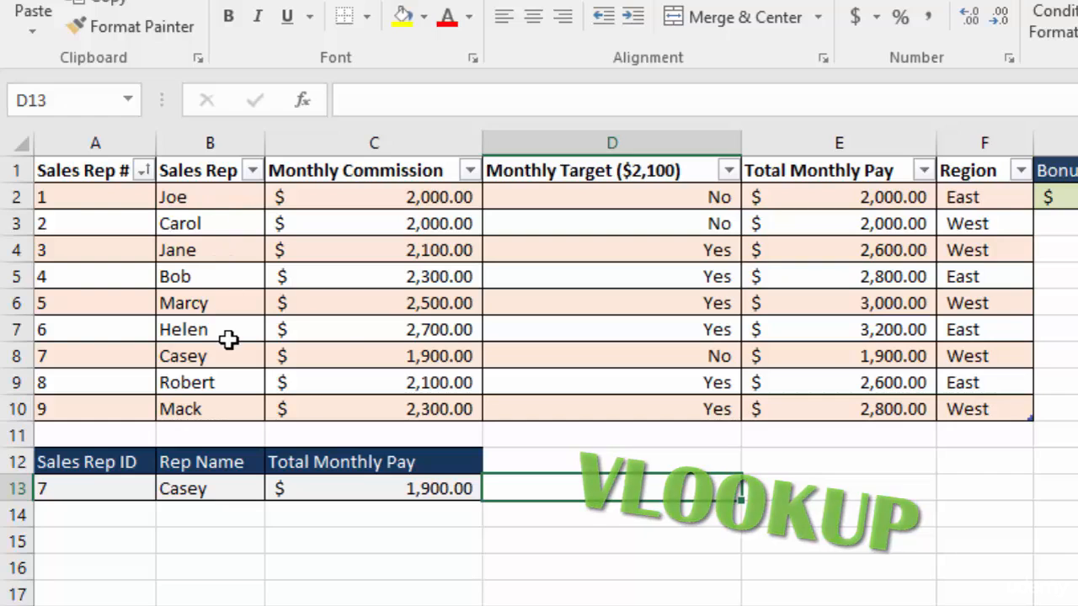
click(252, 172)
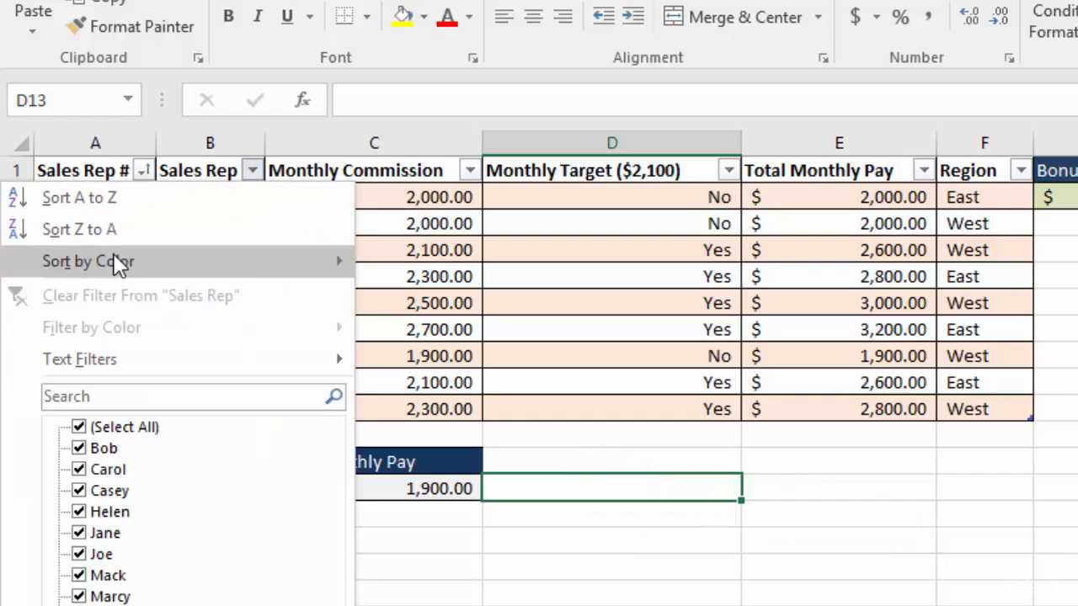
key(Escape)
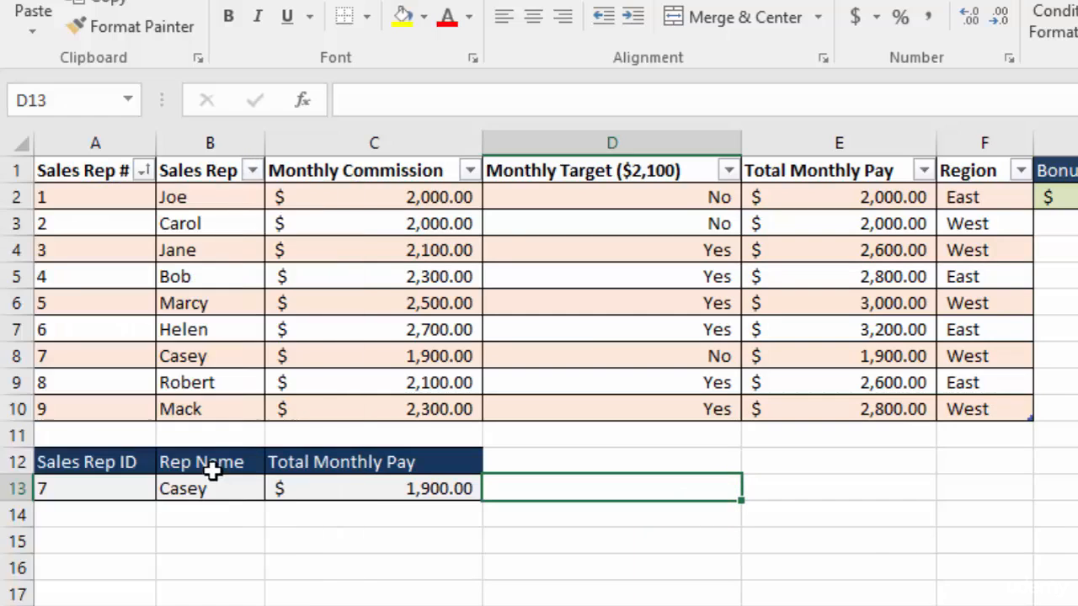
Set the Sales Rep ID in the lookup table's cell A13 to 2
click(96, 491)
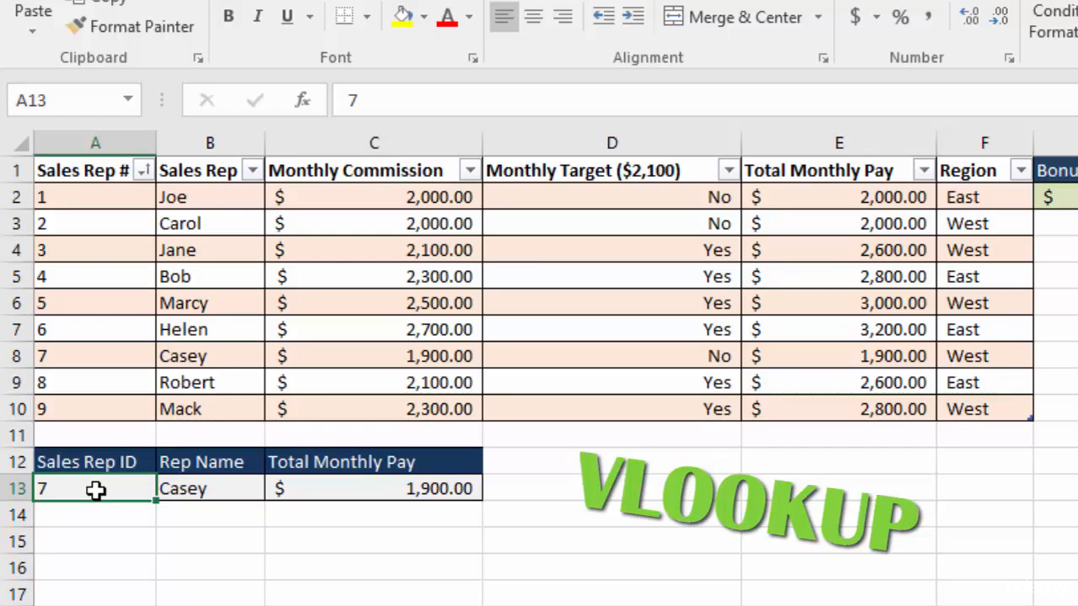
text(2)
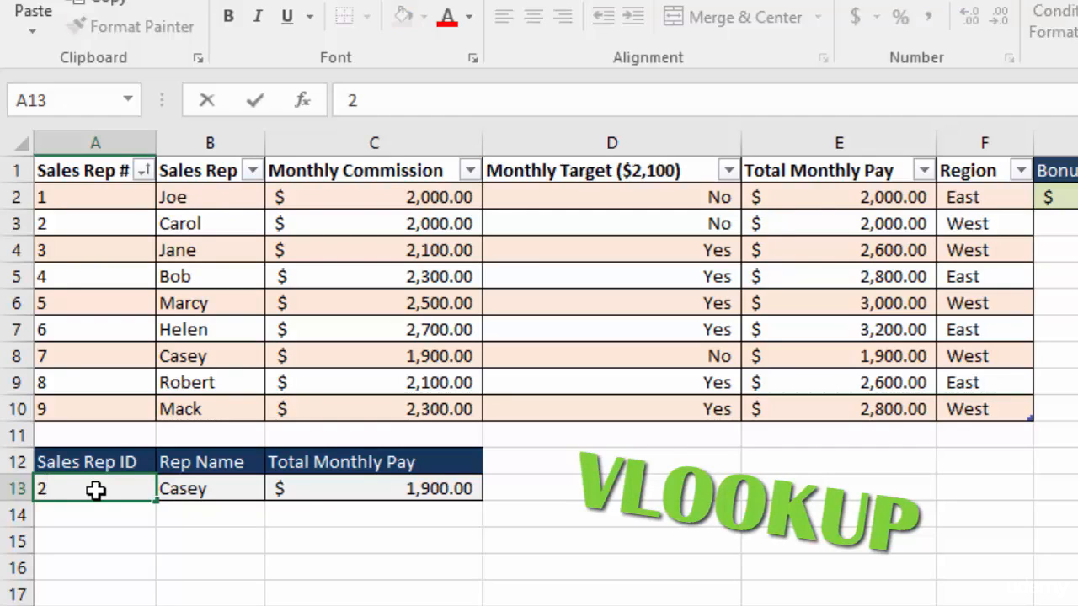
key(Return)
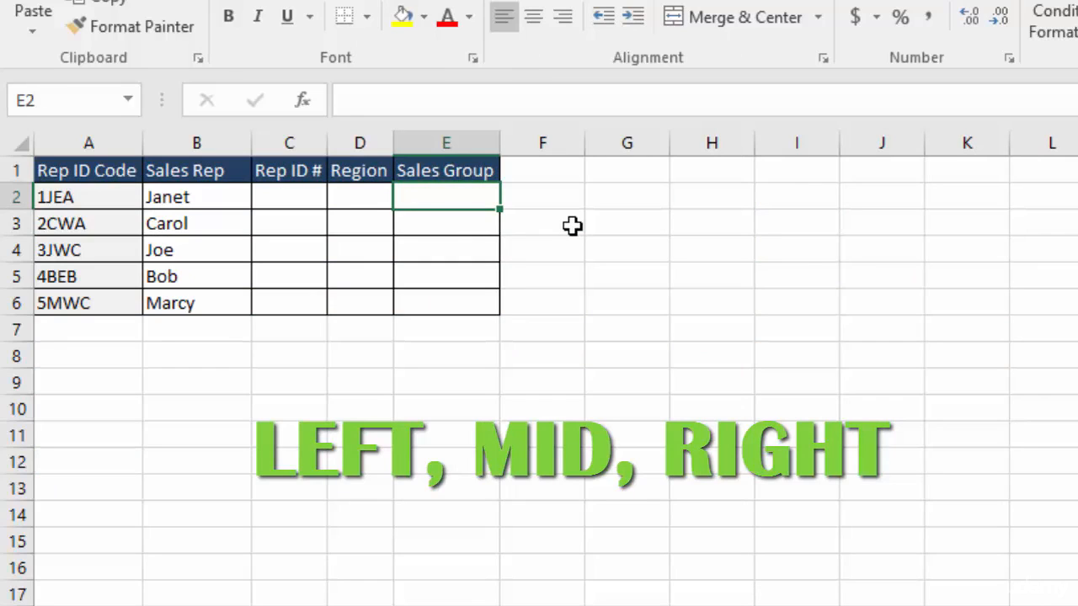
Examine the first rep's ID code and its matching Rep ID #, Region and Sales Group cells in row 2
key(Left)
key(Left)
click(90, 198)
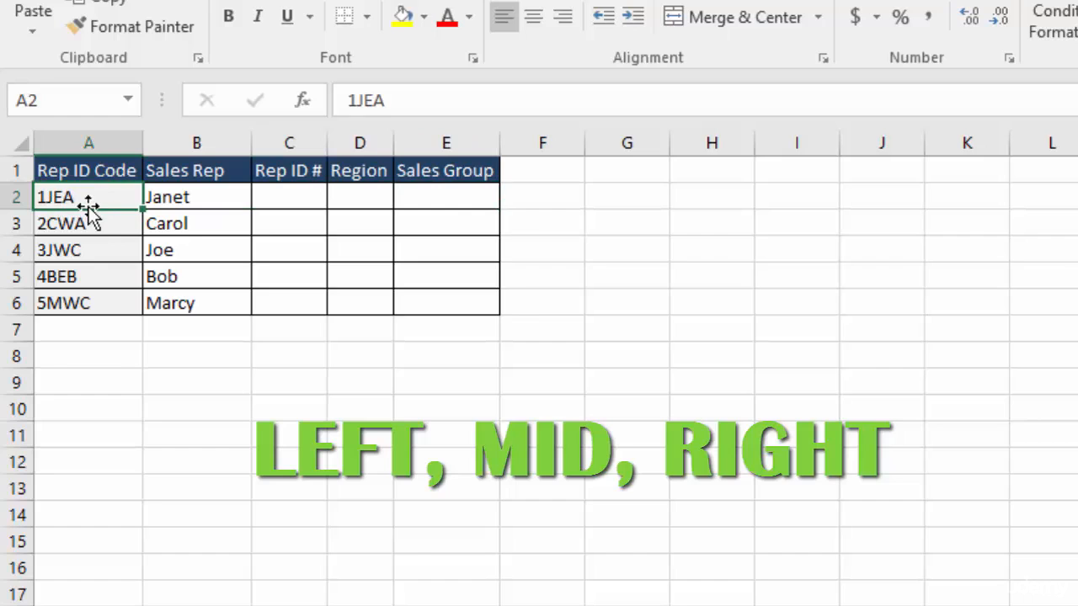
click(291, 197)
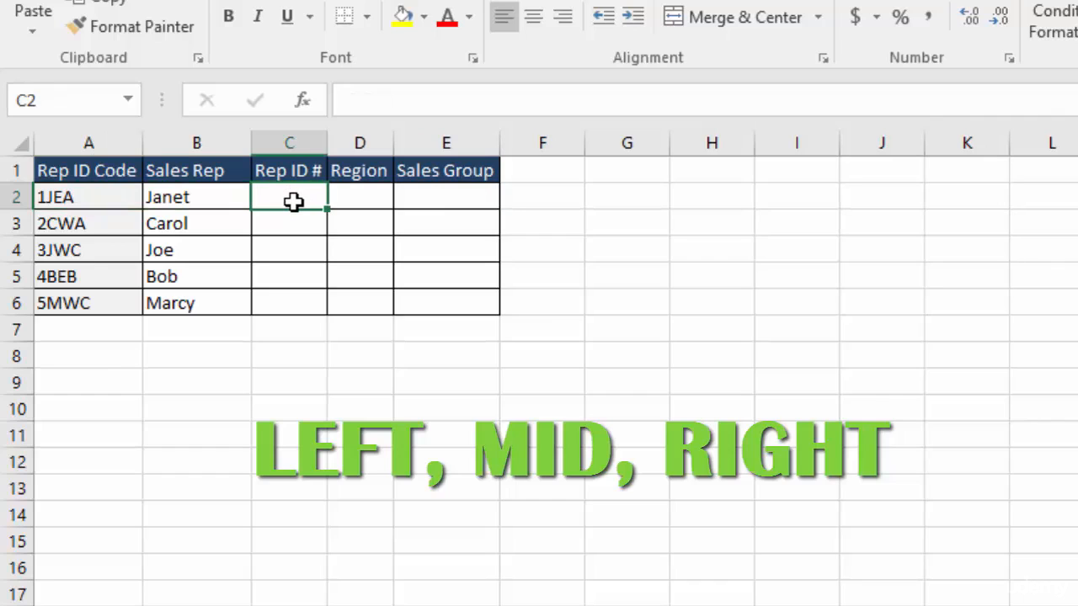
click(353, 199)
click(442, 199)
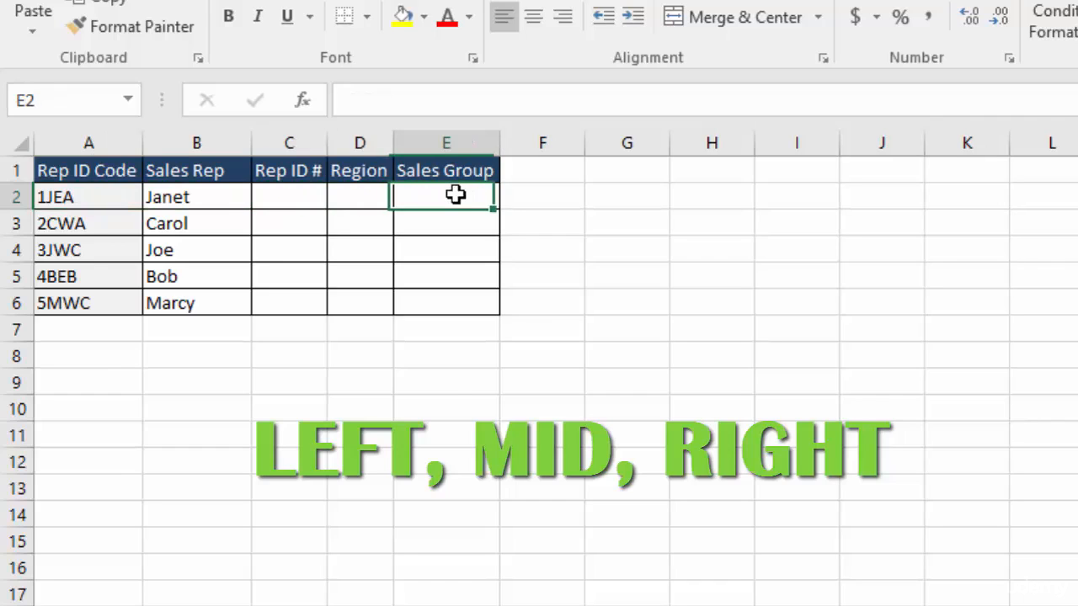